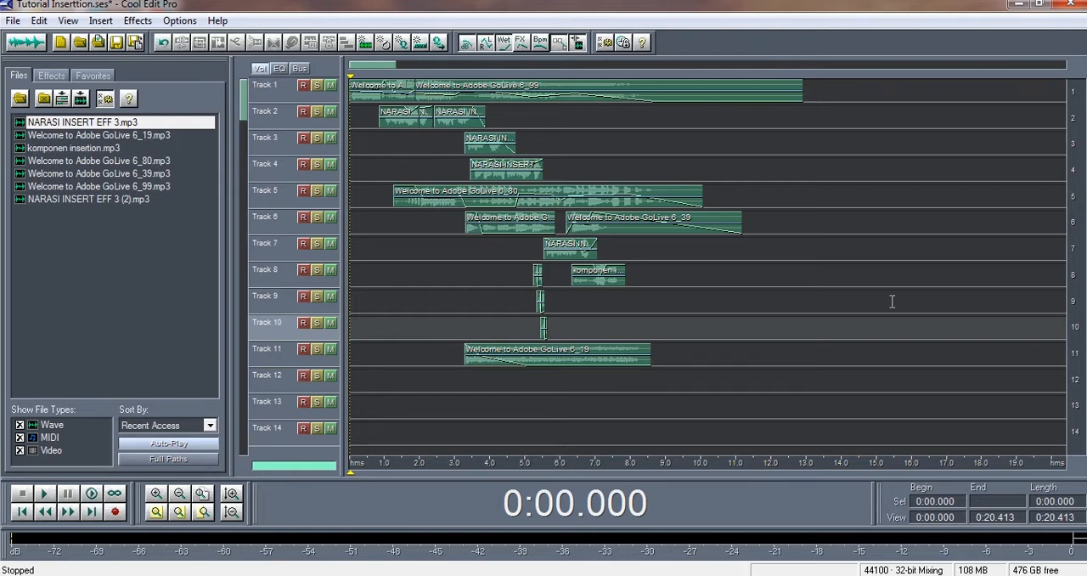
Play the multitrack session from the start and mute the music on tracks 1, 5, 6 and 11
key(space)
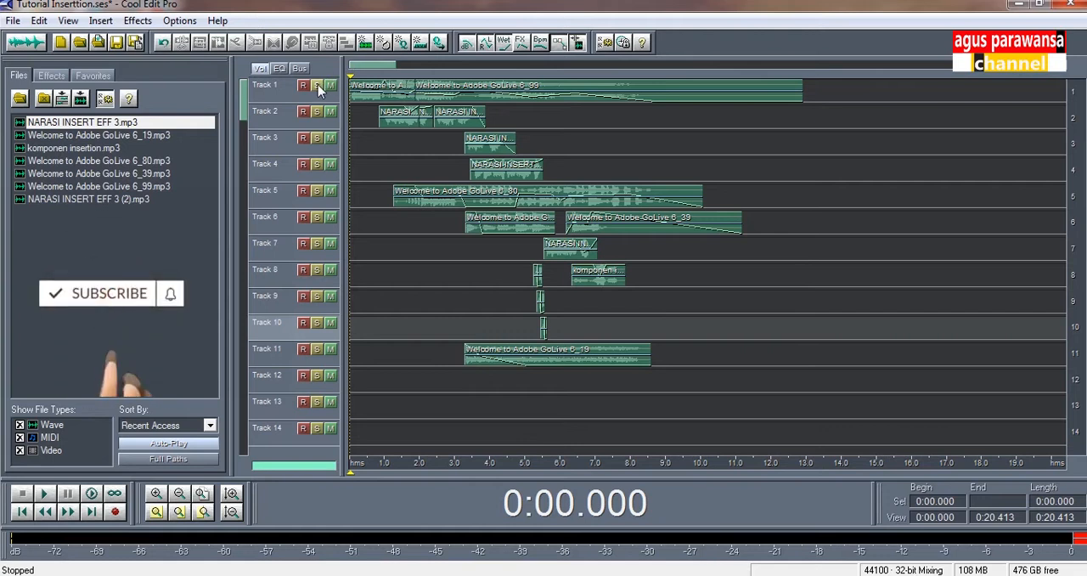
click(353, 197)
click(330, 86)
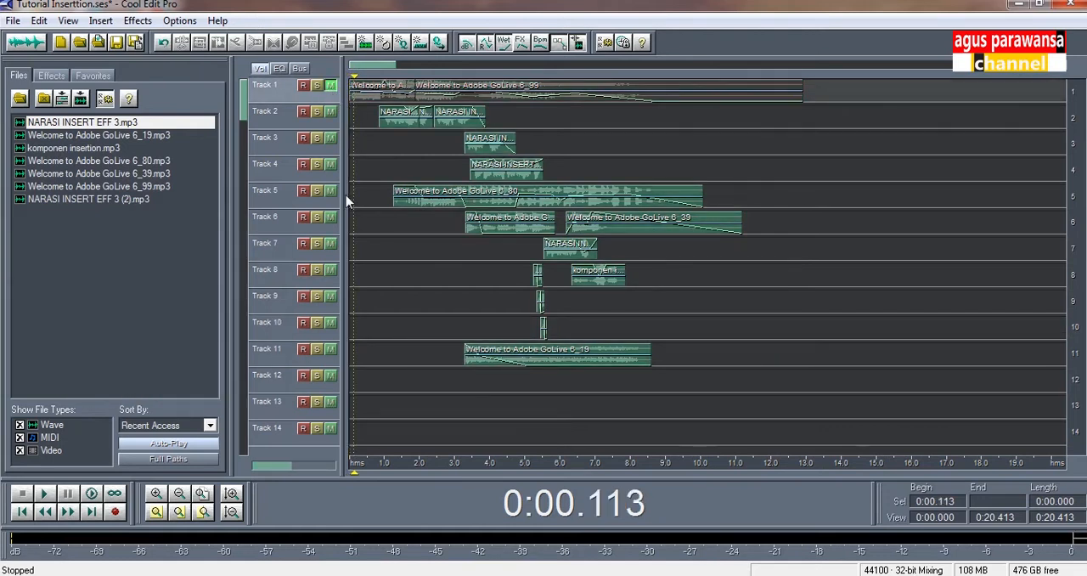
click(331, 190)
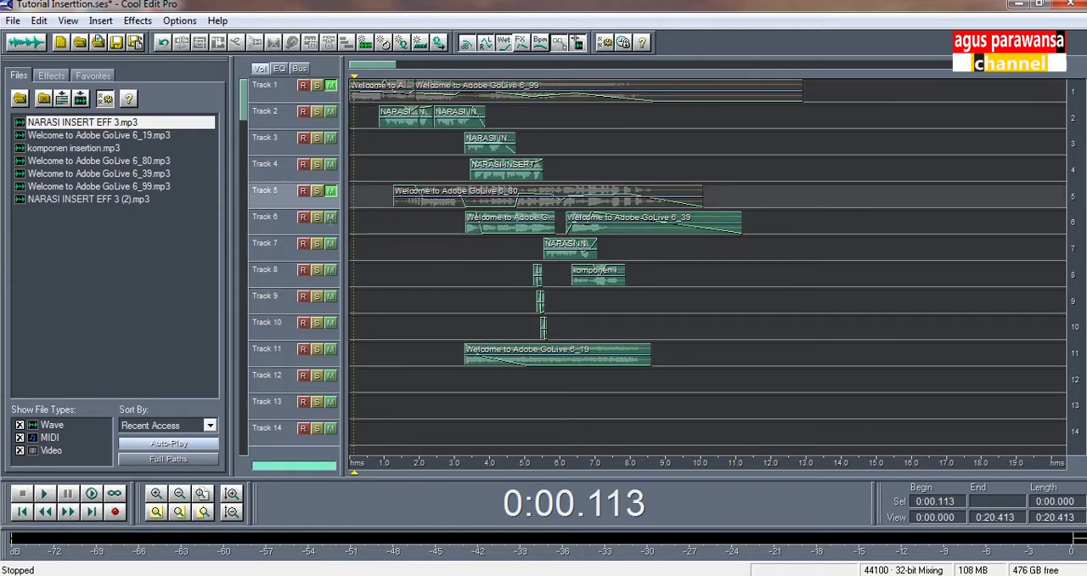
click(330, 217)
click(331, 219)
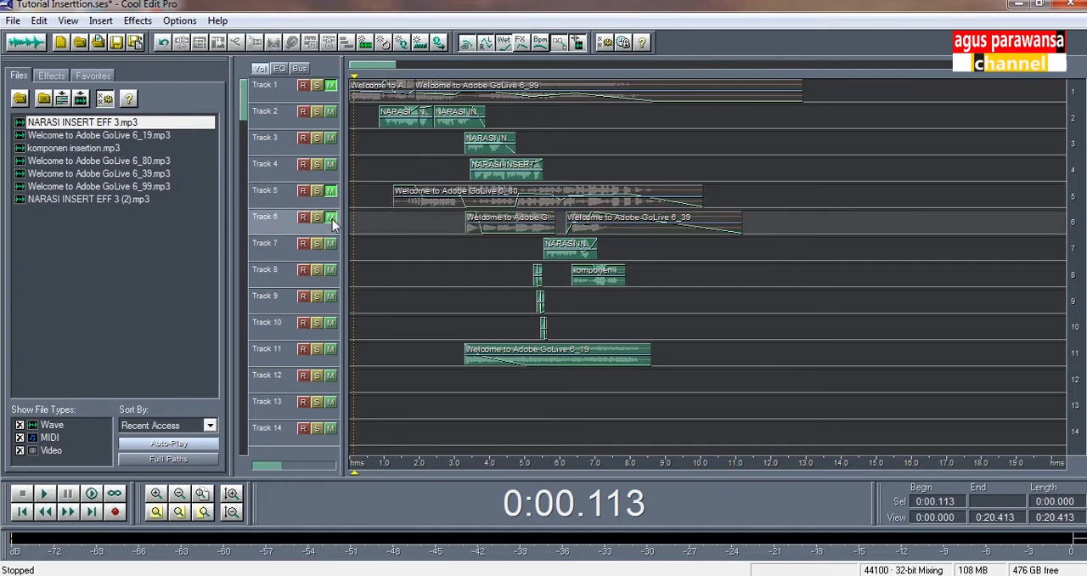
click(329, 351)
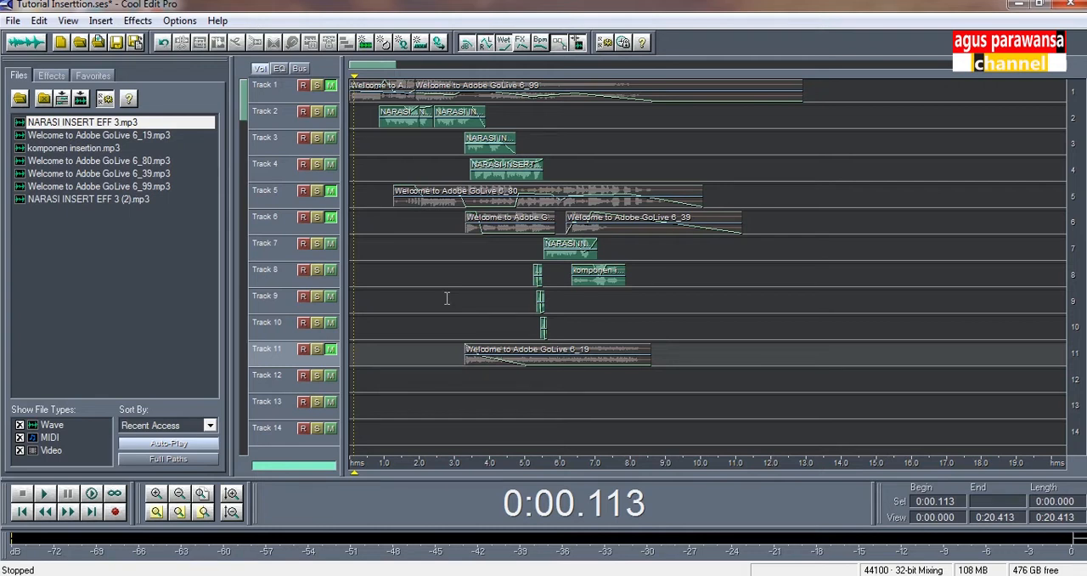
Open the first narration clip on track 2 for editing, preview Chorus with the 5 Voices (Pro) preset, and return to the multitrack session
double_click(403, 132)
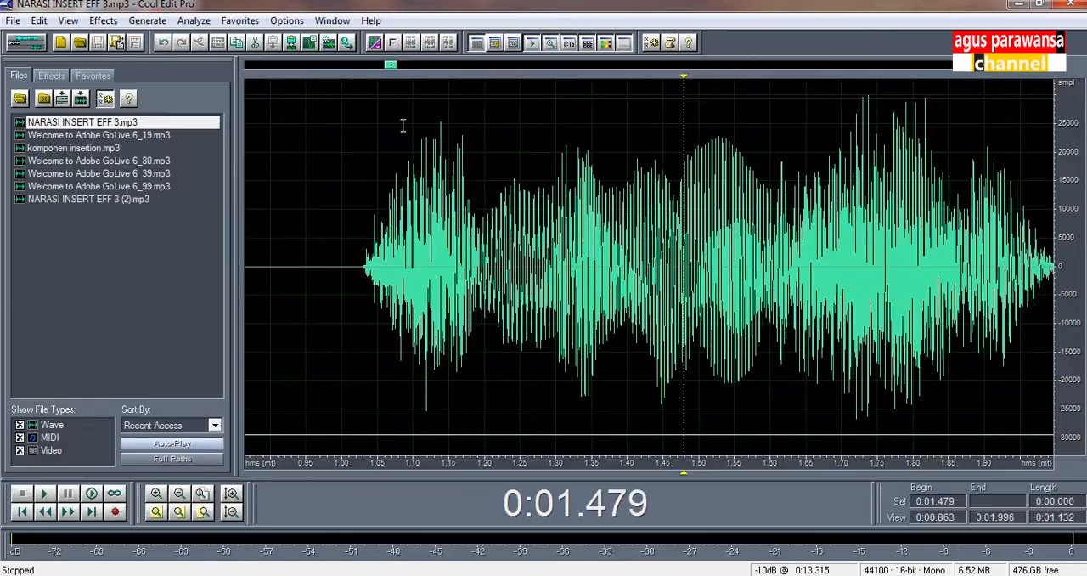
click(105, 22)
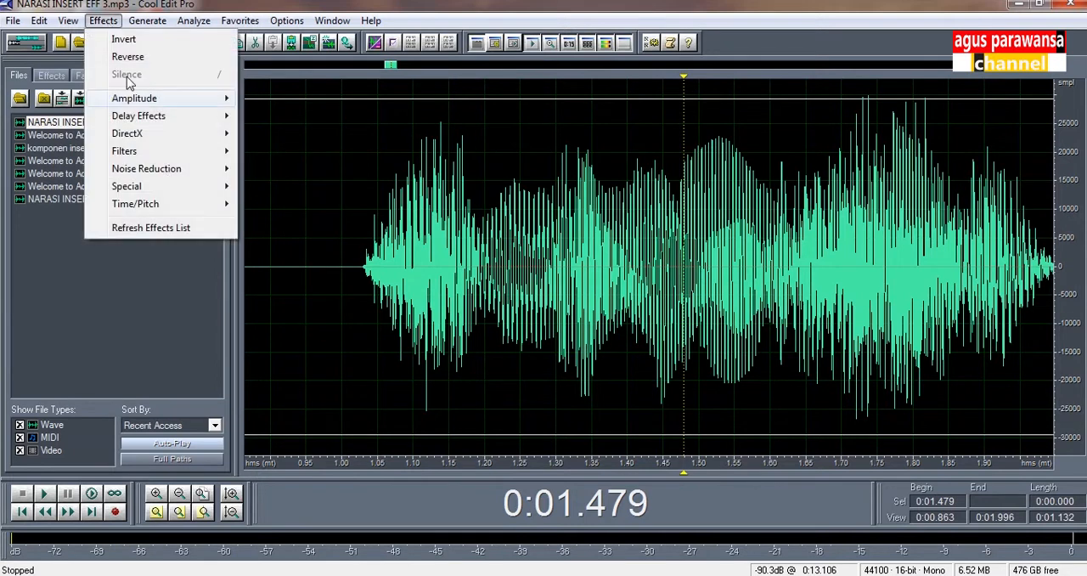
mouse_move(144, 102)
click(115, 21)
click(115, 21)
mouse_move(222, 116)
click(302, 118)
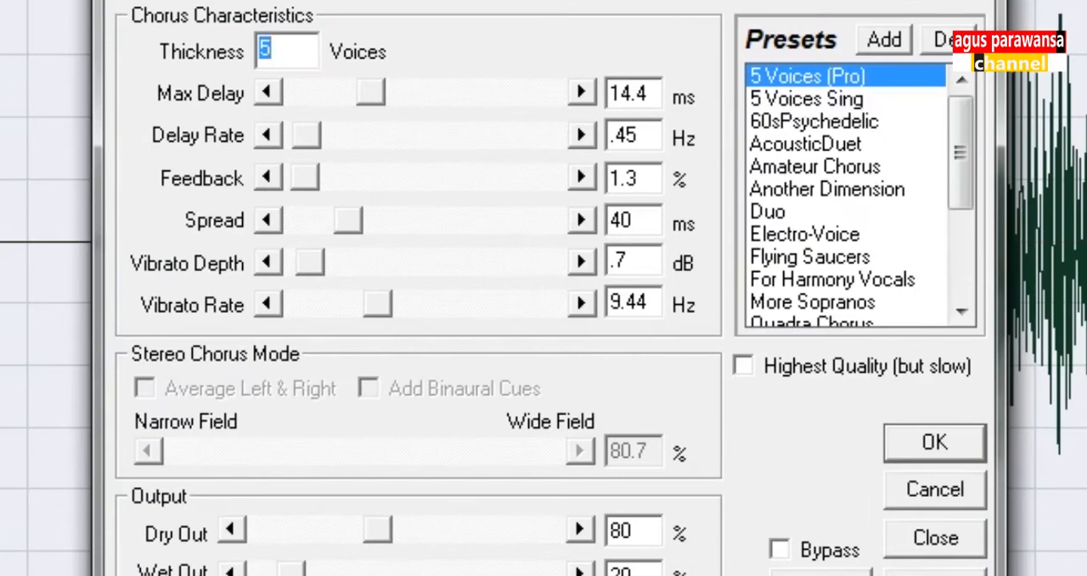
click(821, 574)
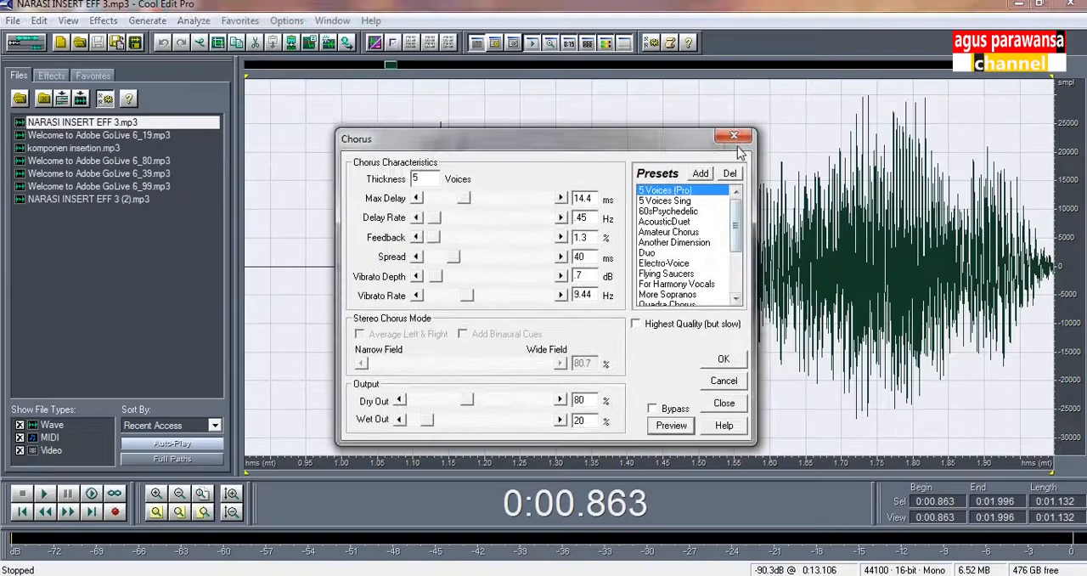
click(934, 441)
click(25, 42)
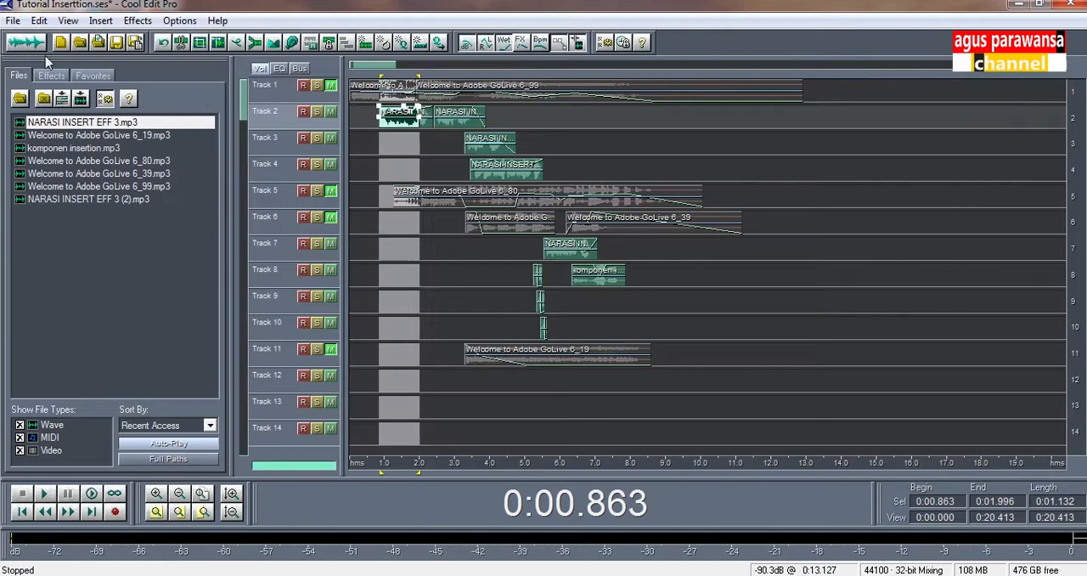
Open the narration clip on track 3 in the waveform editor and play it from about 3.35 s
click(467, 277)
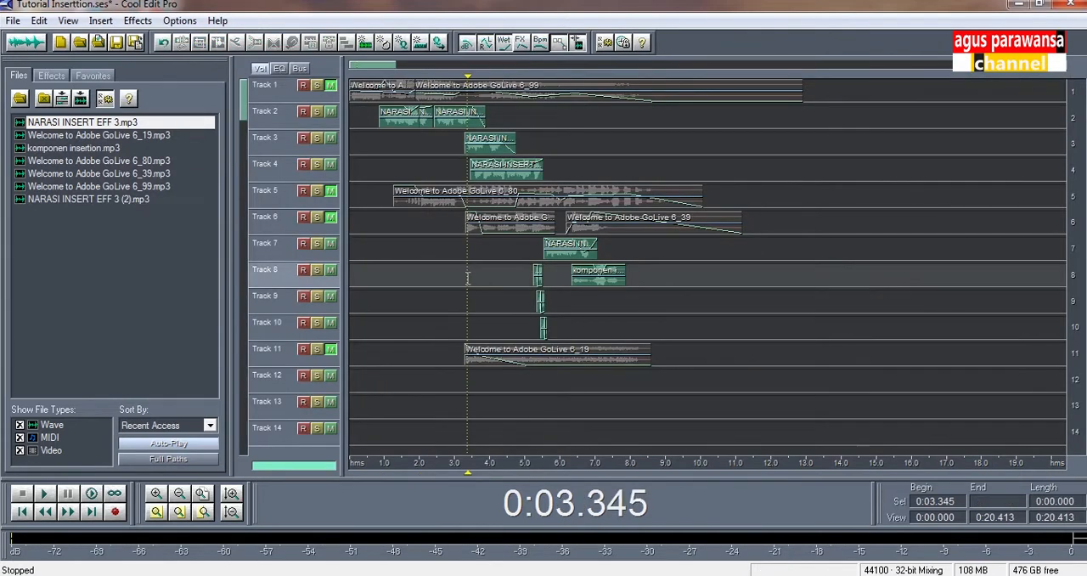
double_click(477, 147)
click(283, 192)
key(space)
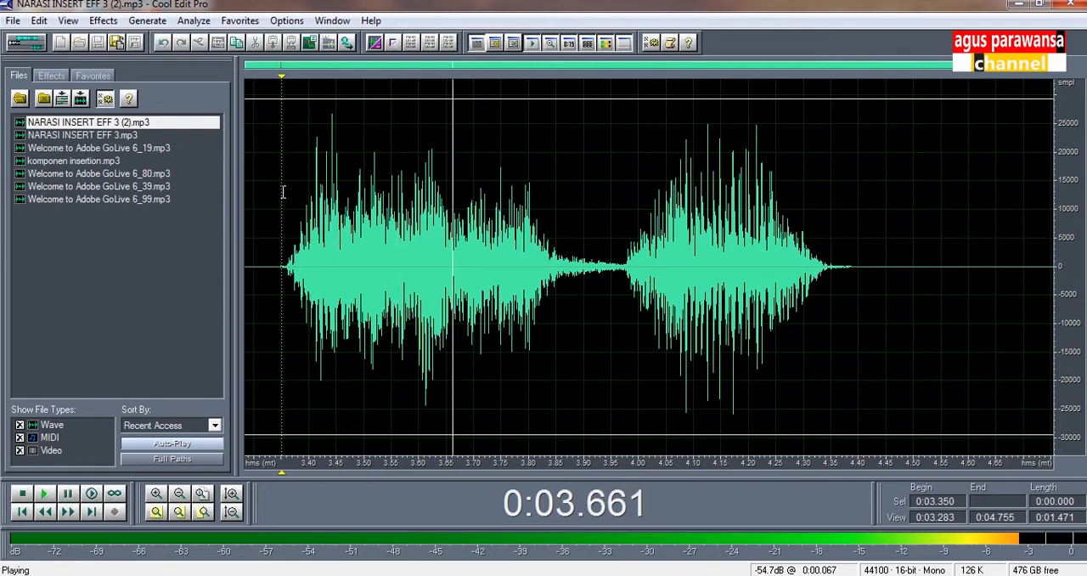
Review the FFT Filter presets and preview its current curve on the clip, close the filter unapplied, and return to the multitrack session
click(103, 21)
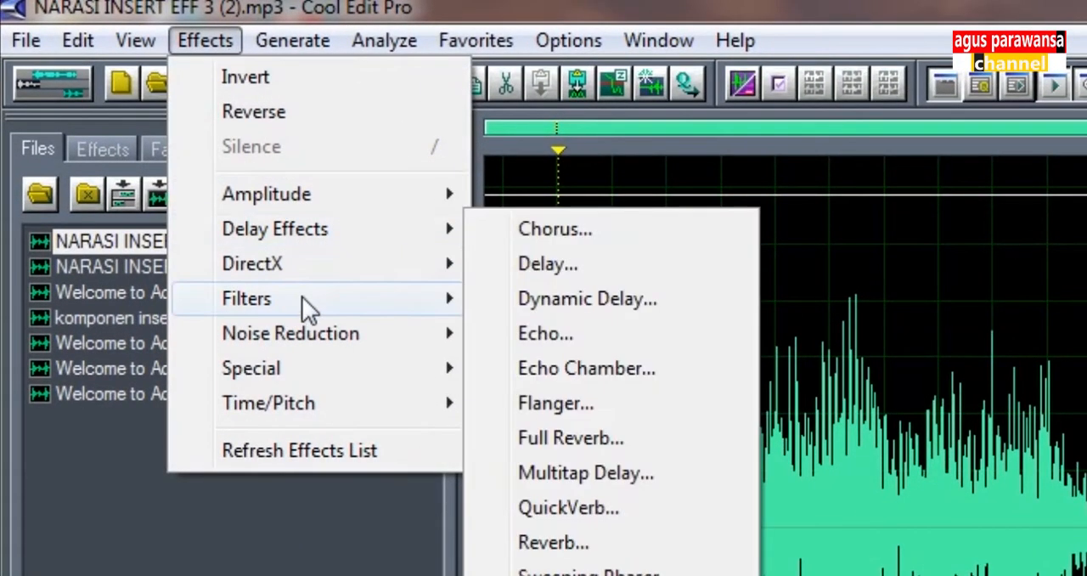
mouse_move(302, 299)
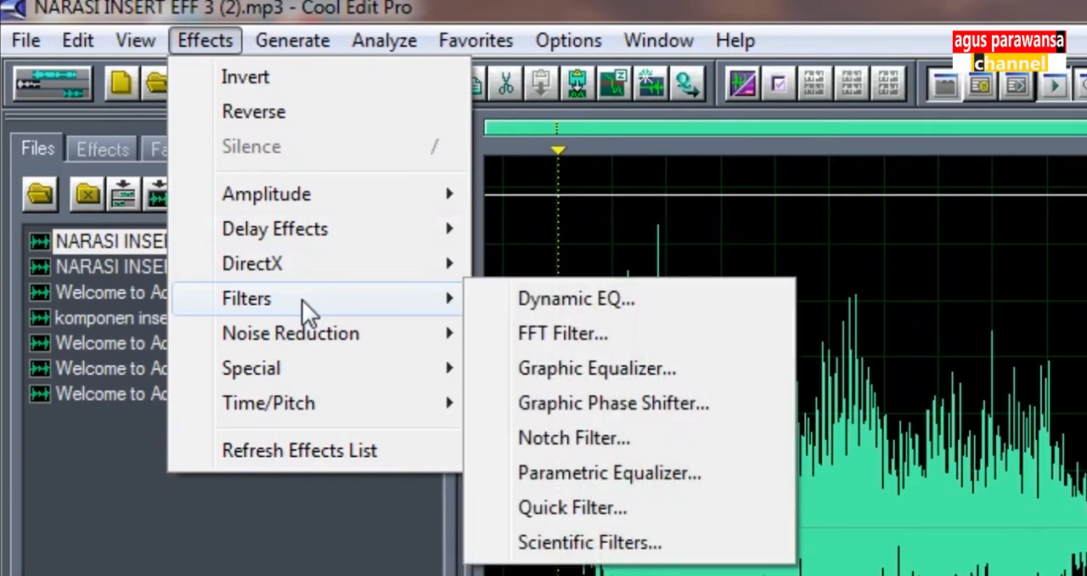
click(558, 329)
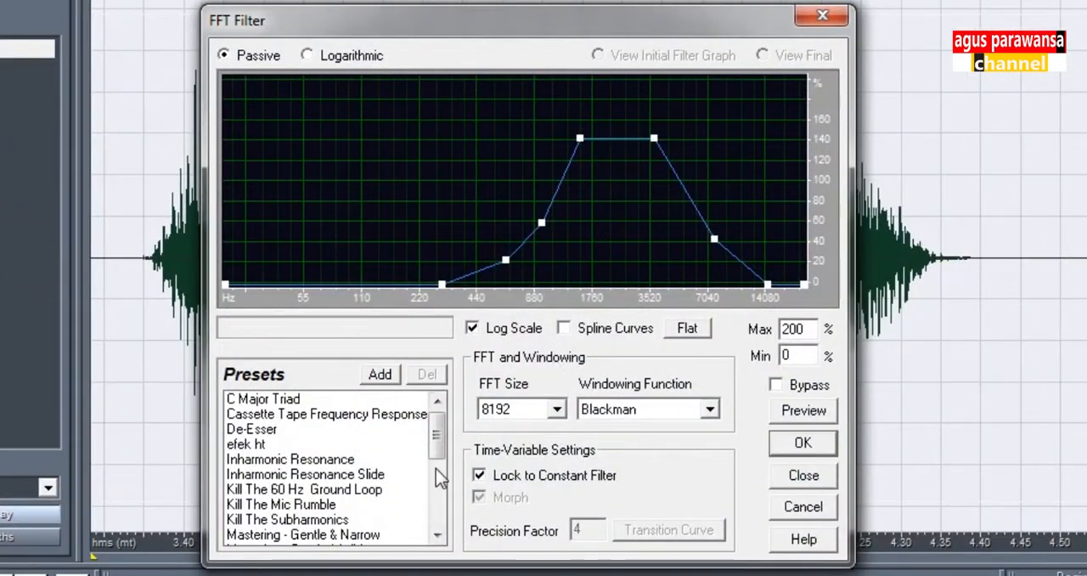
drag(437, 442, 435, 532)
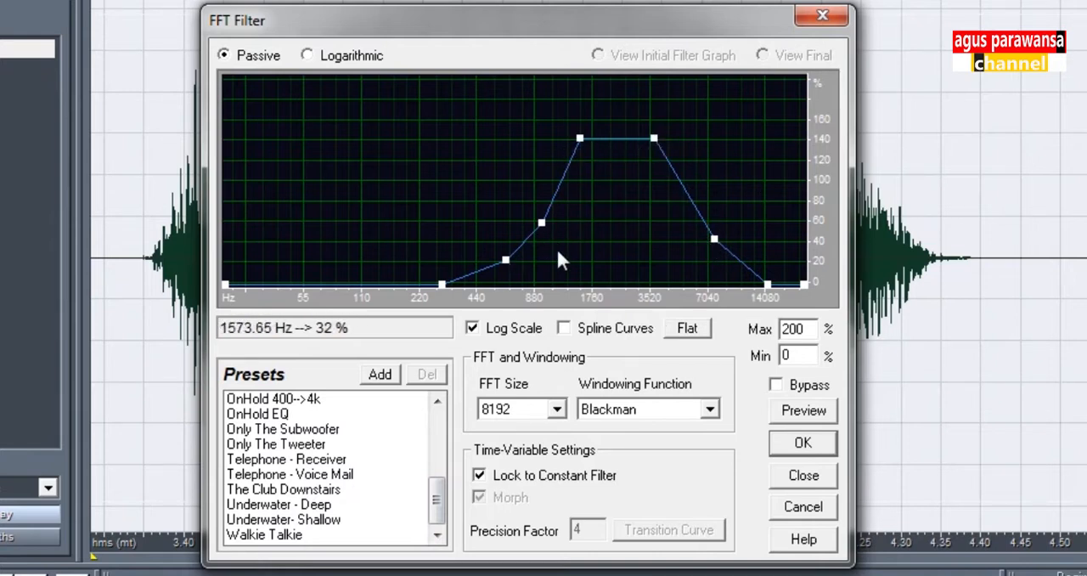
click(804, 415)
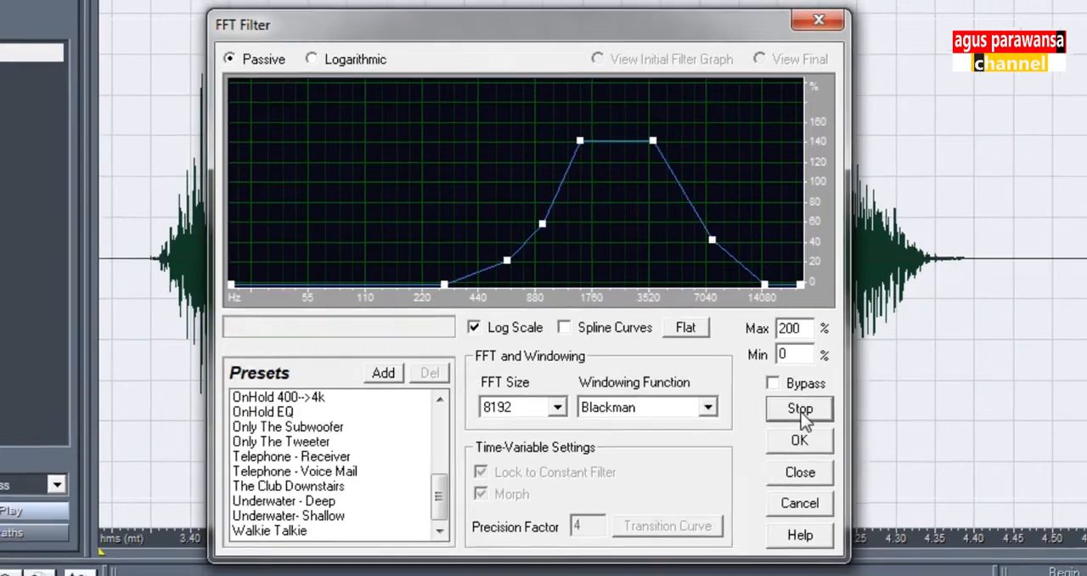
click(808, 418)
click(823, 16)
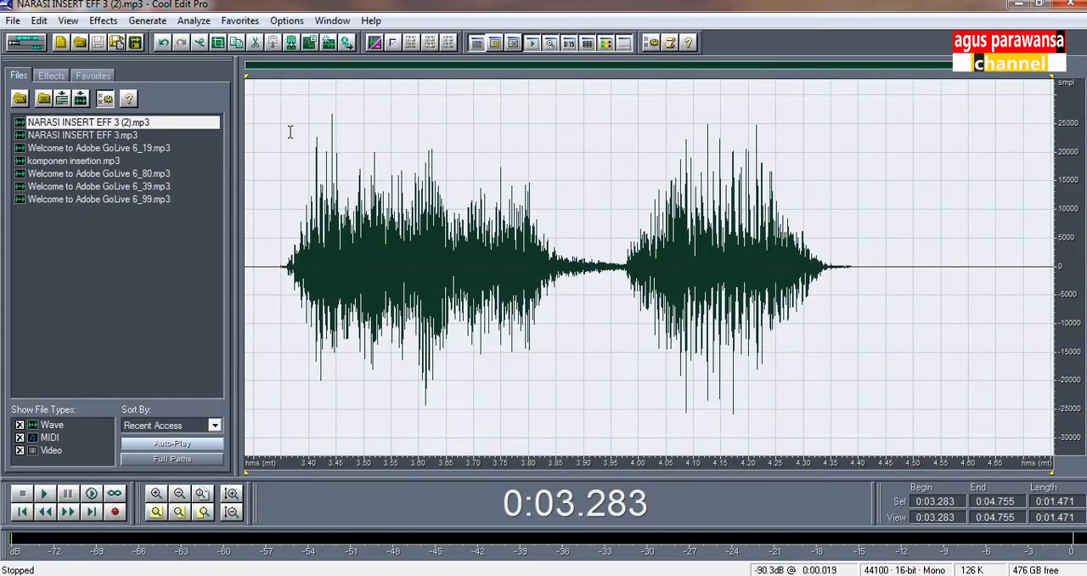
click(41, 49)
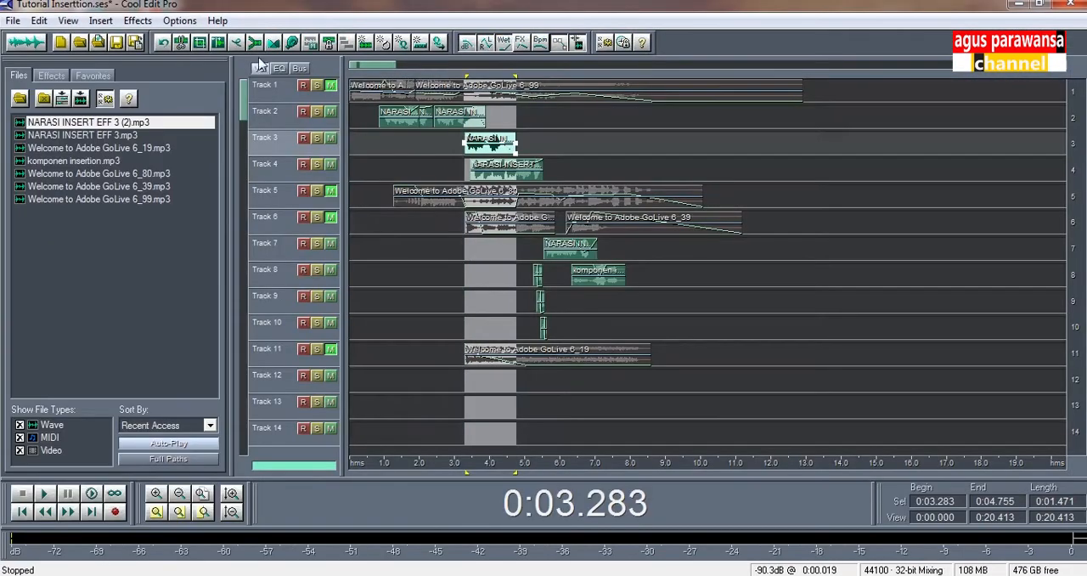
Solo tracks 7, 8, 9 and 10 and play them from about 5.18 s
click(526, 292)
click(155, 494)
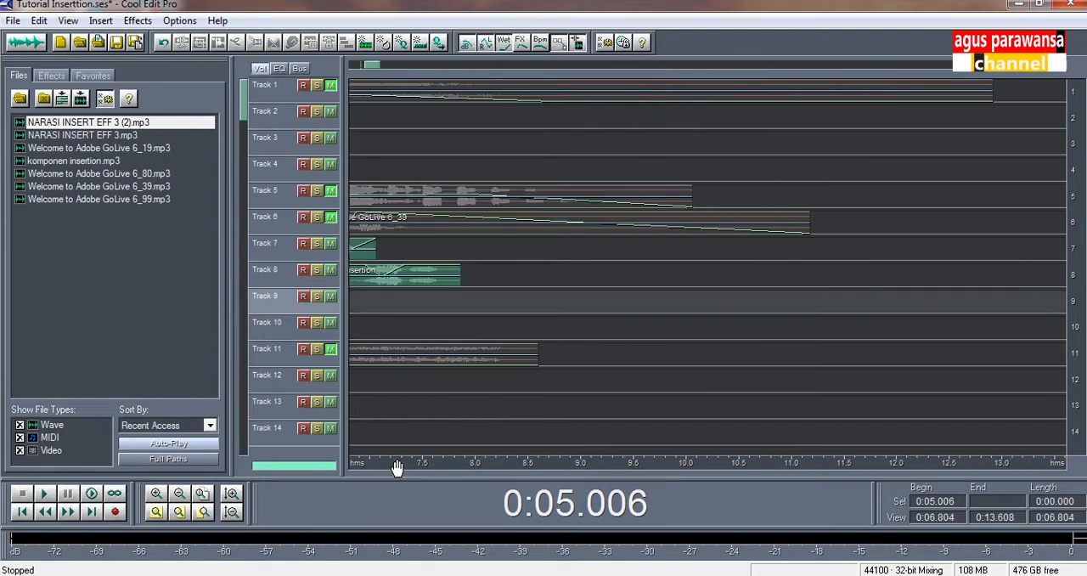
drag(397, 467, 817, 470)
click(601, 252)
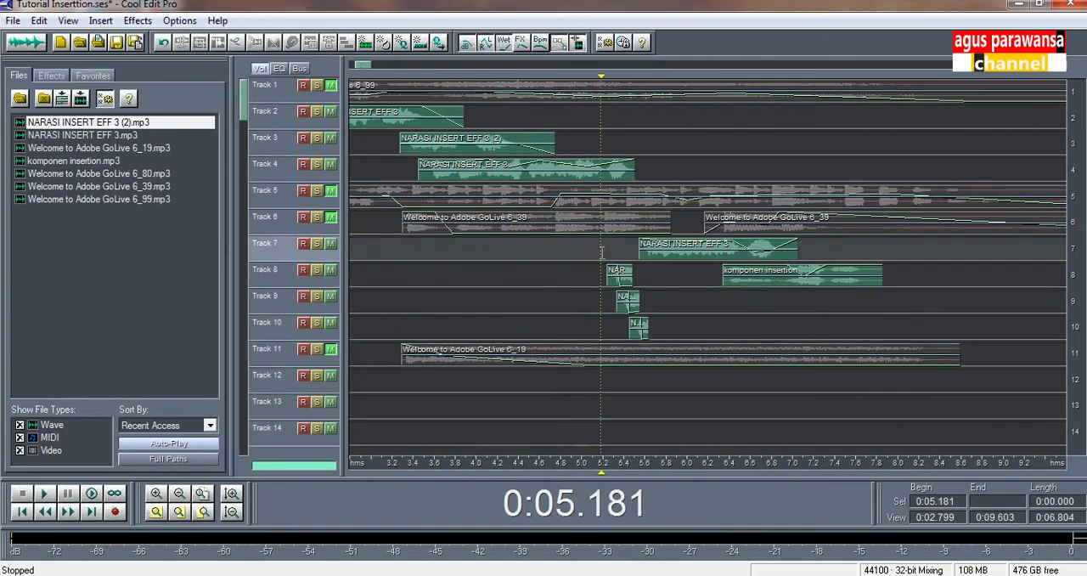
click(317, 244)
click(316, 270)
click(317, 296)
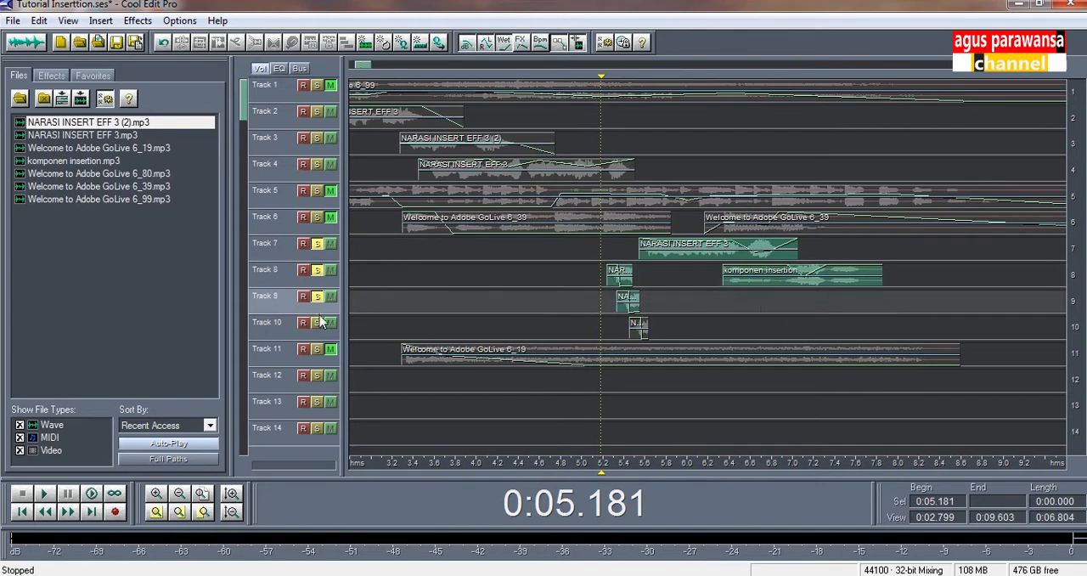
click(317, 323)
key(space)
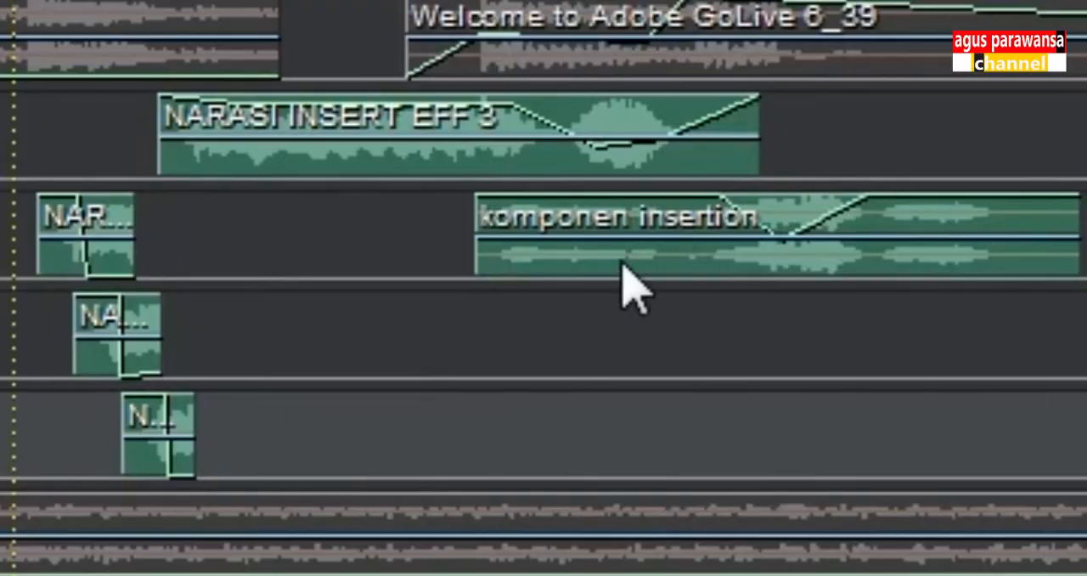
Open the komponen insertion clip on track 8 for editing, view its FFT Filter settings, and return to the multitrack session
double_click(622, 264)
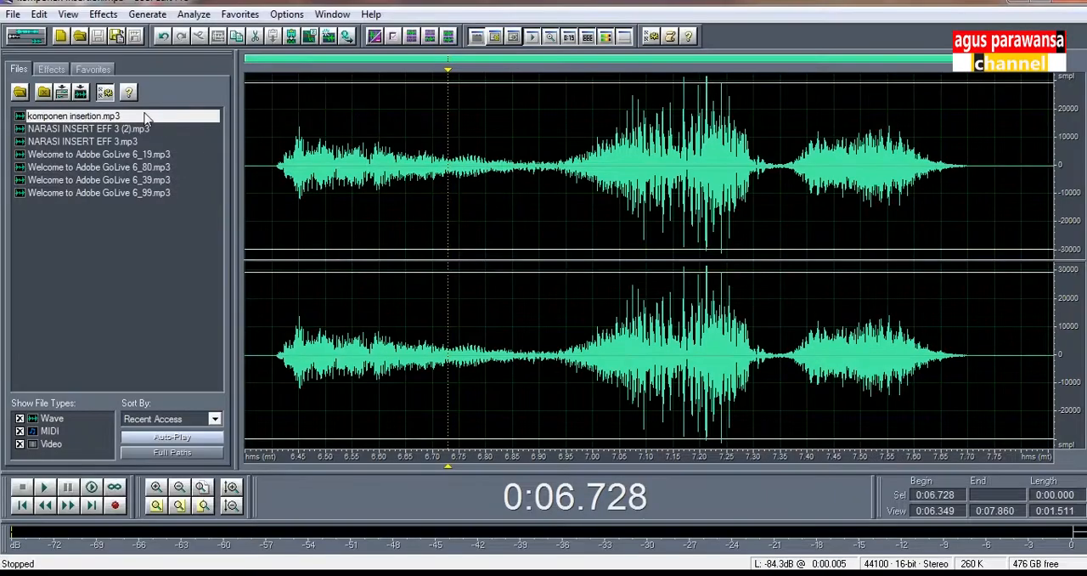
click(104, 15)
mouse_move(141, 148)
click(284, 162)
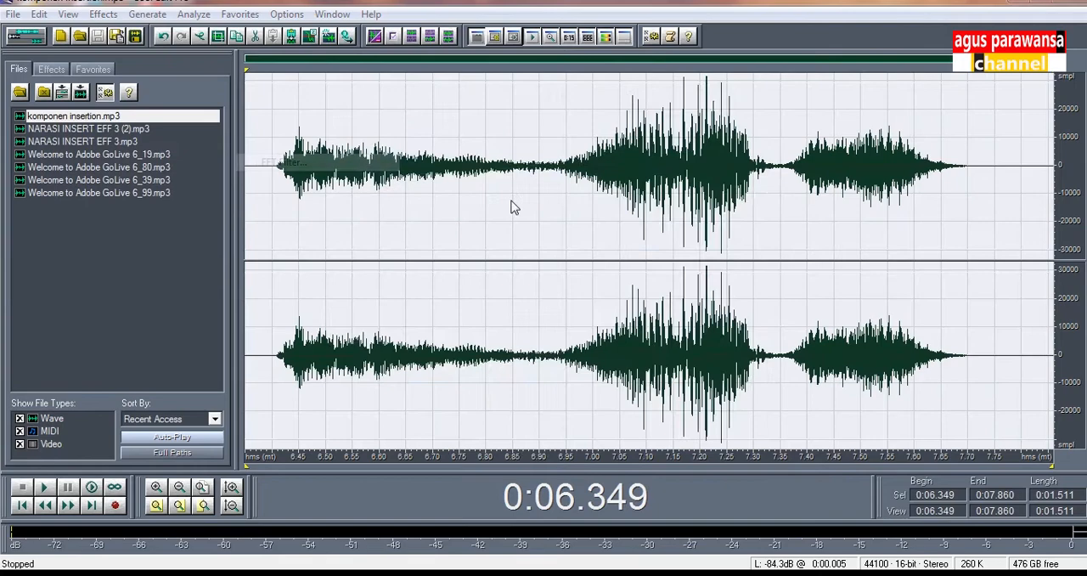
click(749, 95)
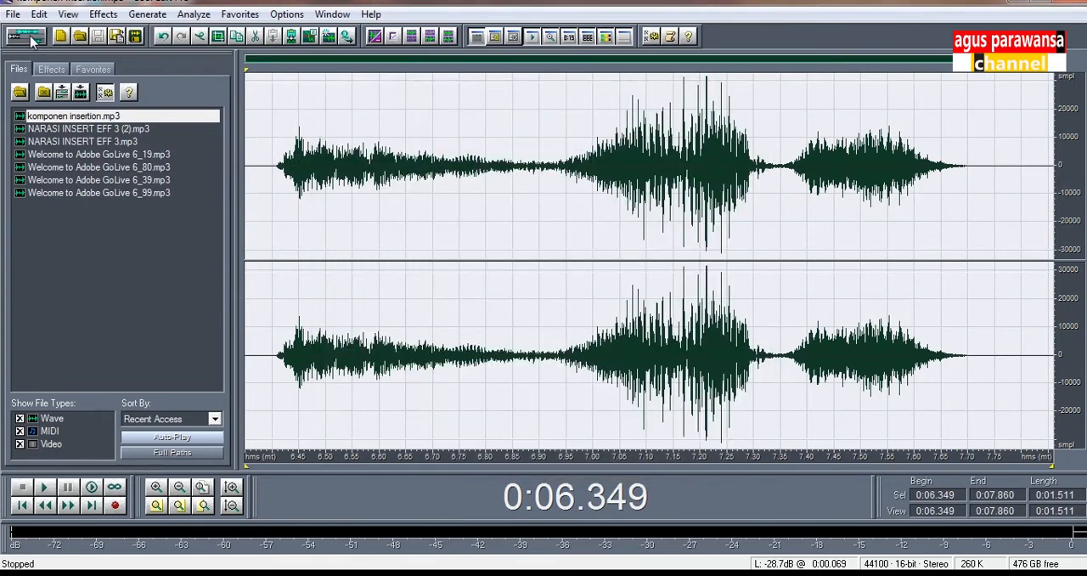
click(28, 37)
Examine the narration clip on track 7 and the short staggered narration clips on tracks 8, 9 and 10
click(479, 266)
click(476, 246)
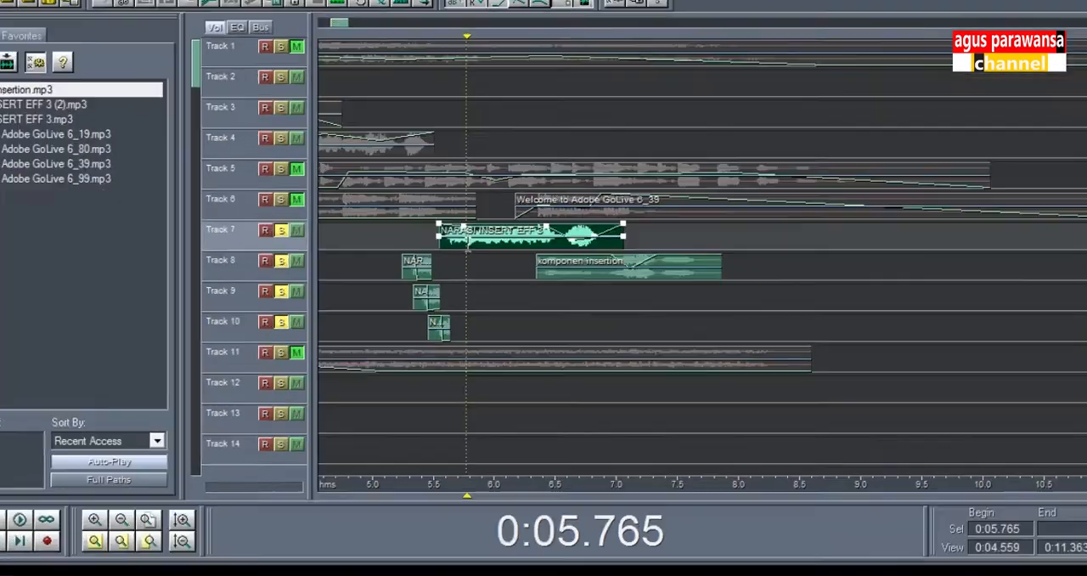
click(426, 246)
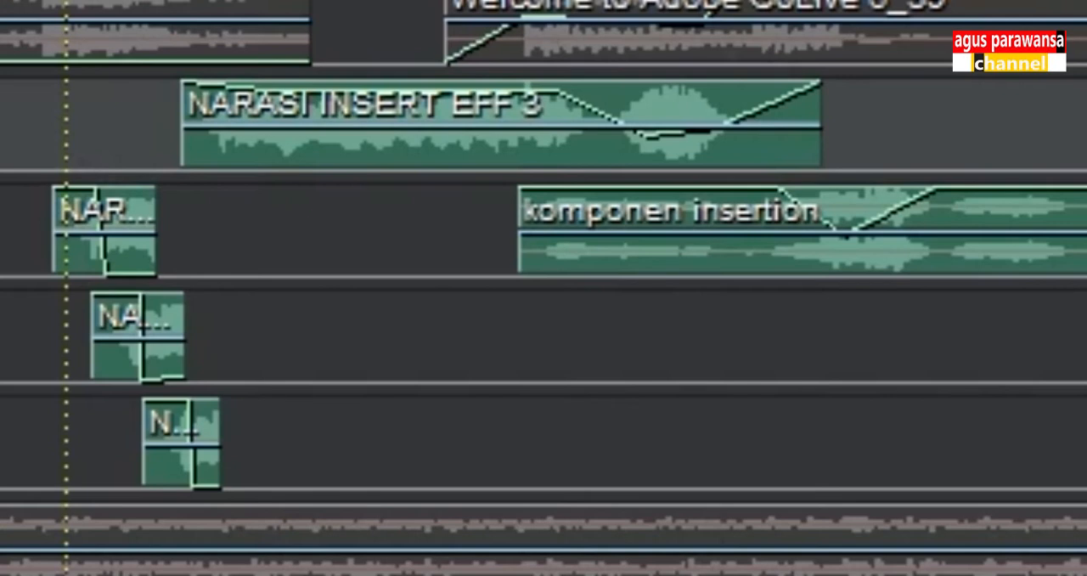
scroll(544, 288, up, 1)
scroll(544, 288, left, 5)
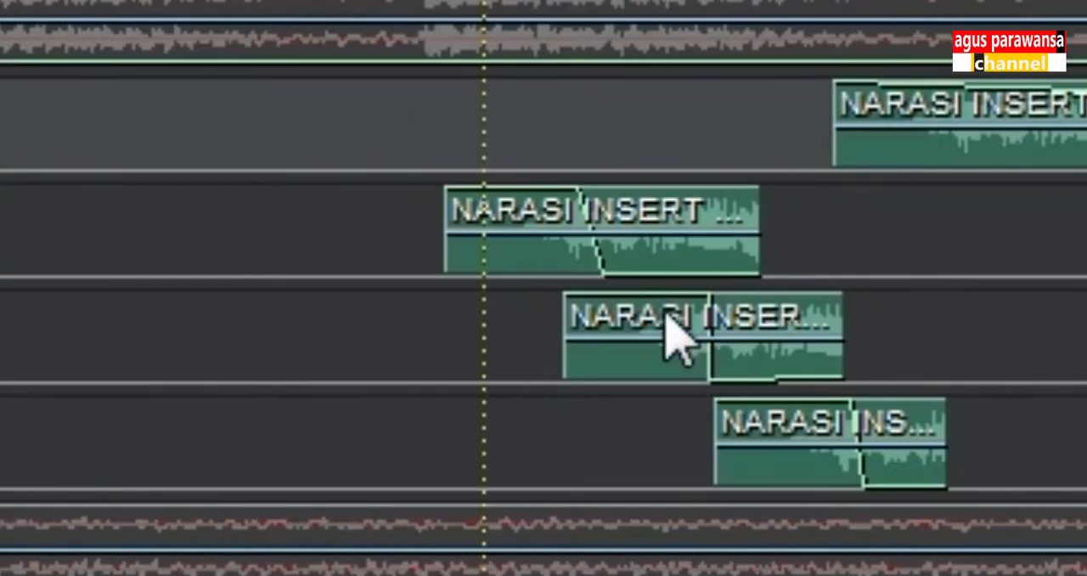
click(550, 253)
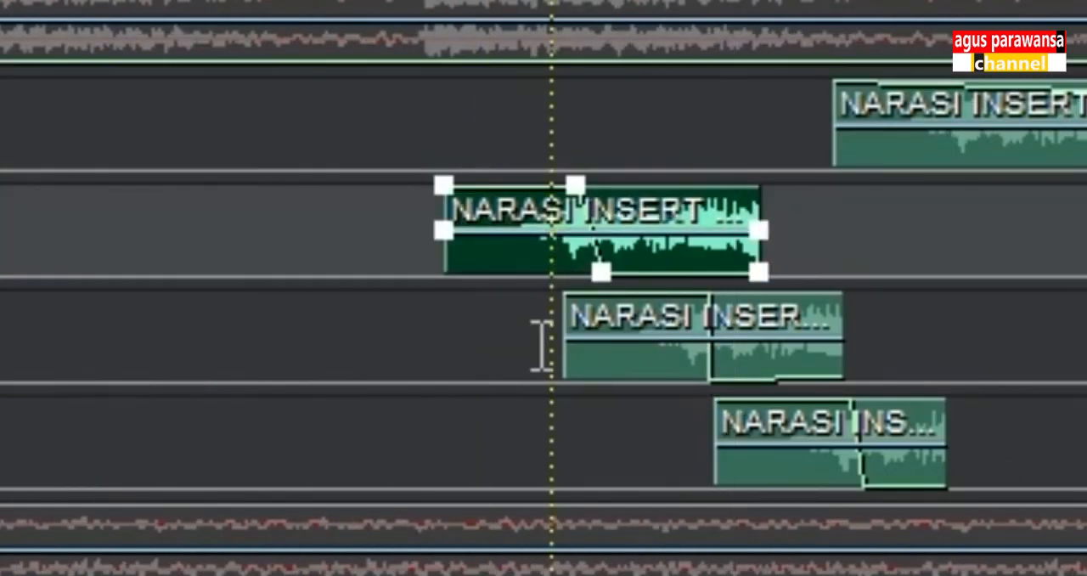
click(417, 317)
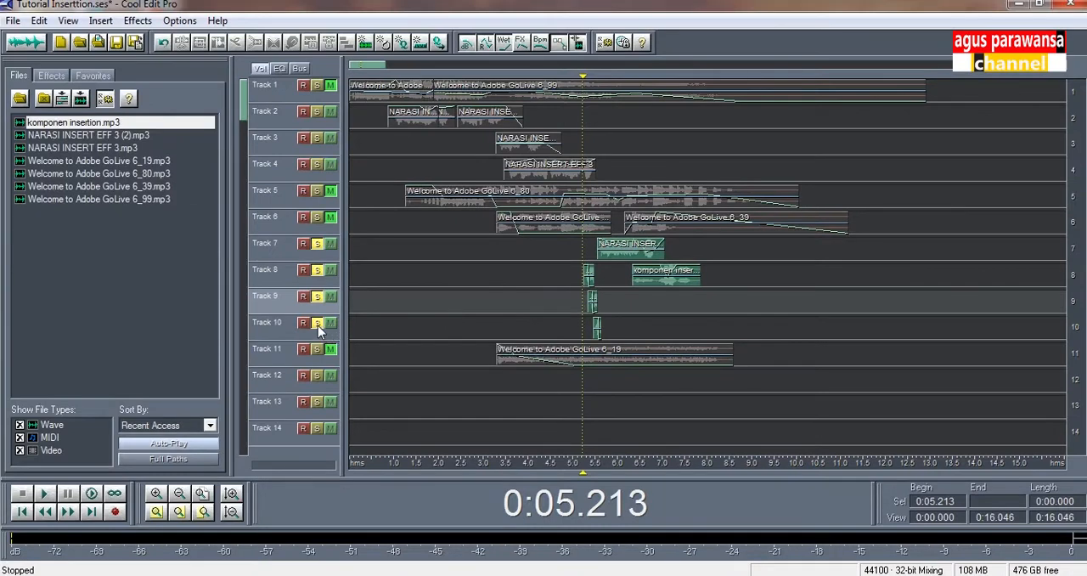
Turn off solo on tracks 7 to 10 and unmute tracks 1, 5 and 6
click(318, 326)
click(319, 326)
click(477, 301)
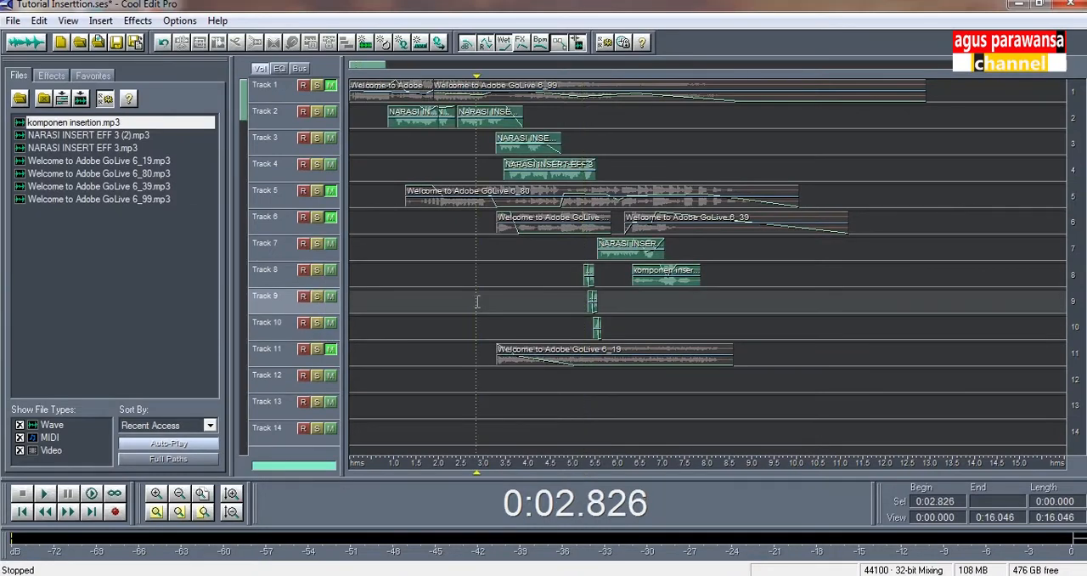
click(332, 193)
click(332, 216)
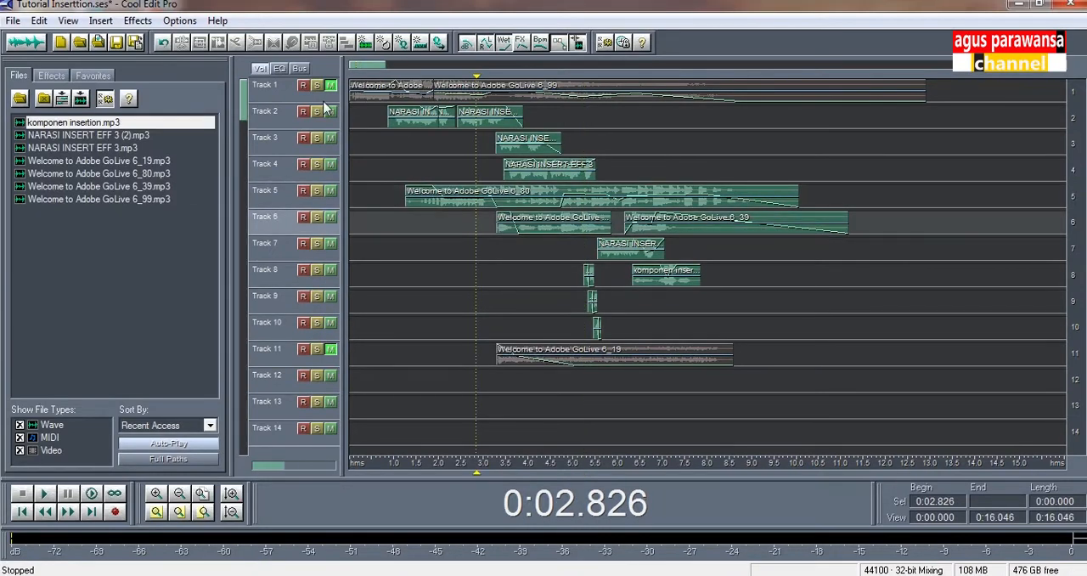
click(330, 86)
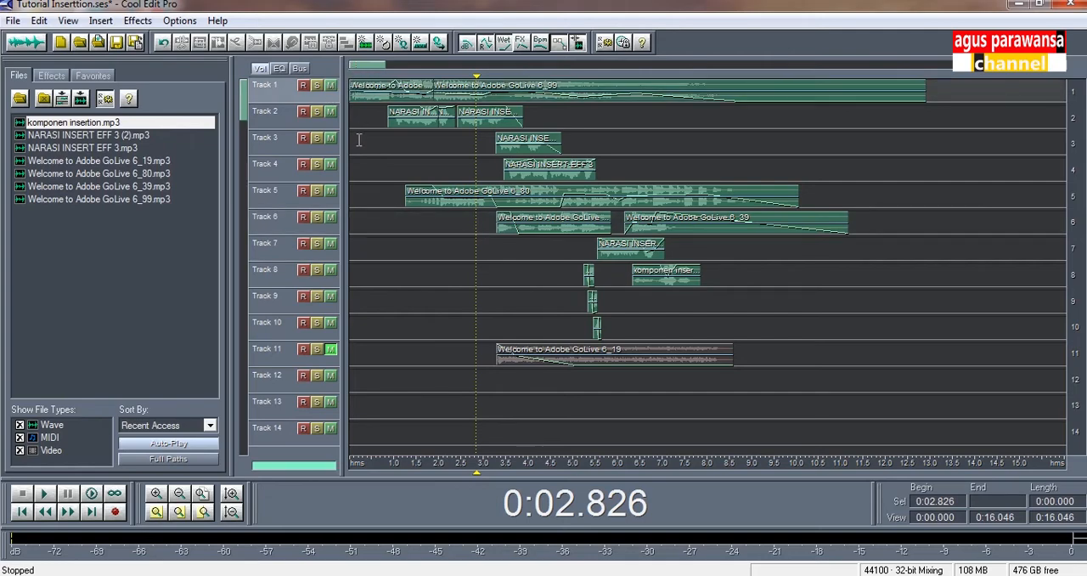
Return the playhead to the start of the session and play back the mix
click(352, 143)
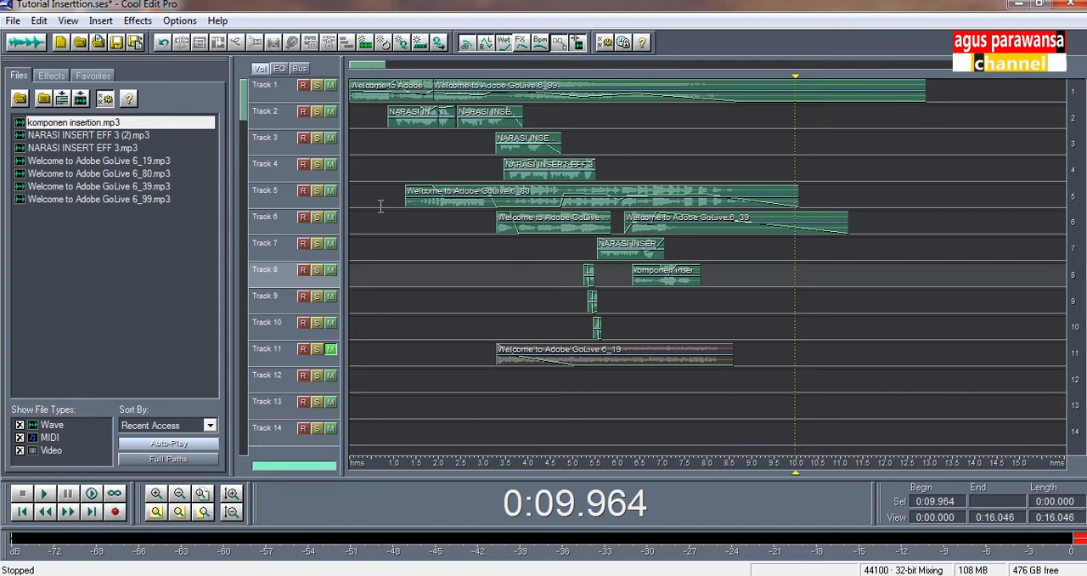
click(351, 221)
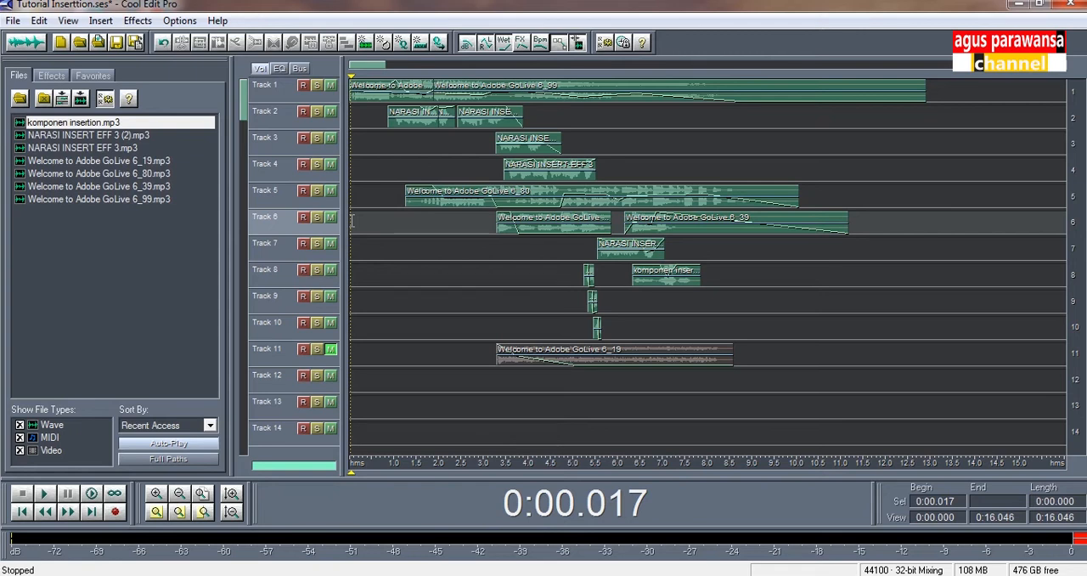
click(380, 246)
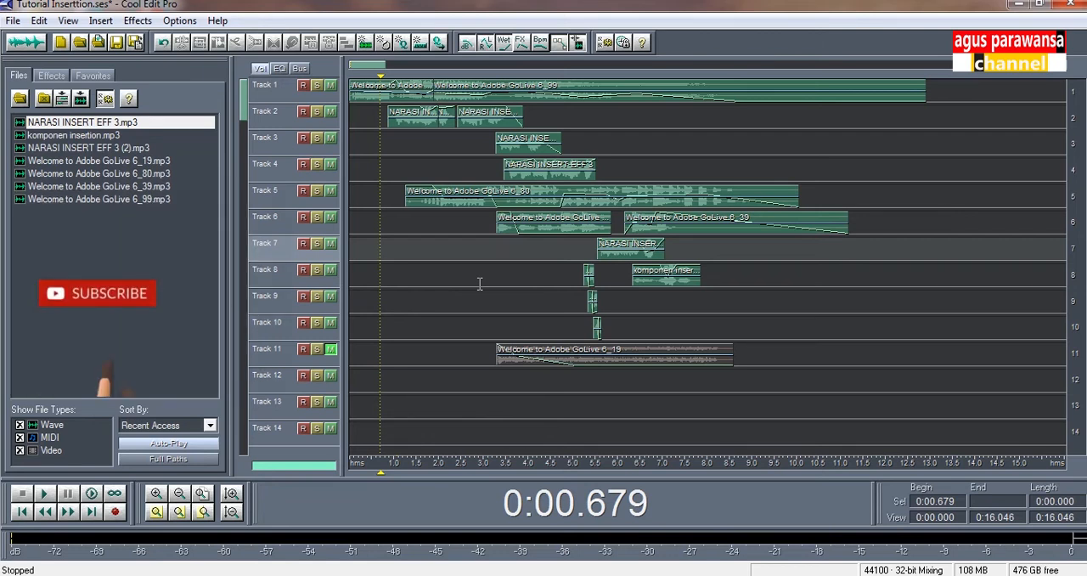
click(396, 248)
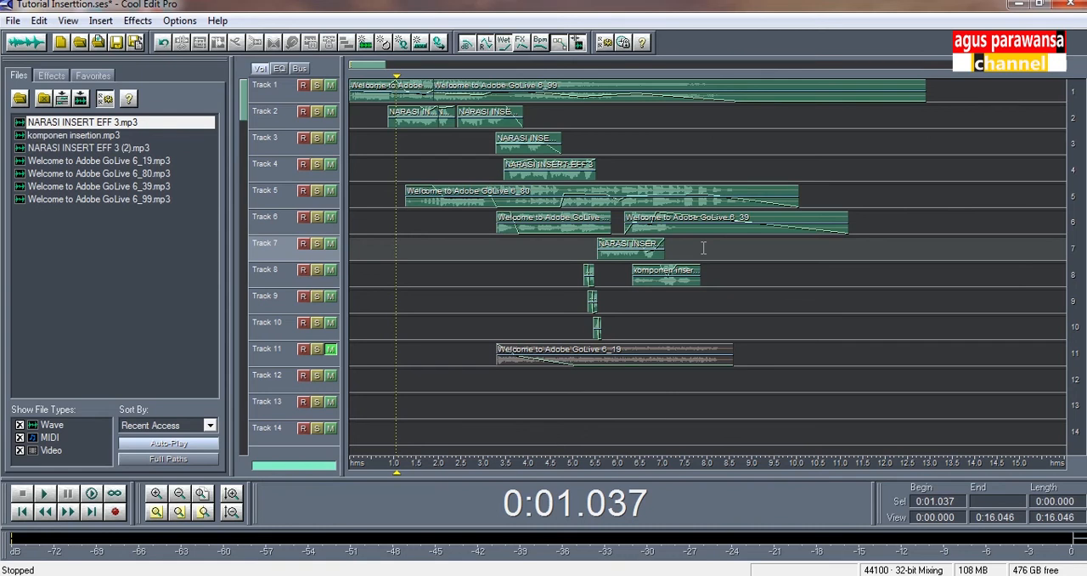
click(351, 229)
key(space)
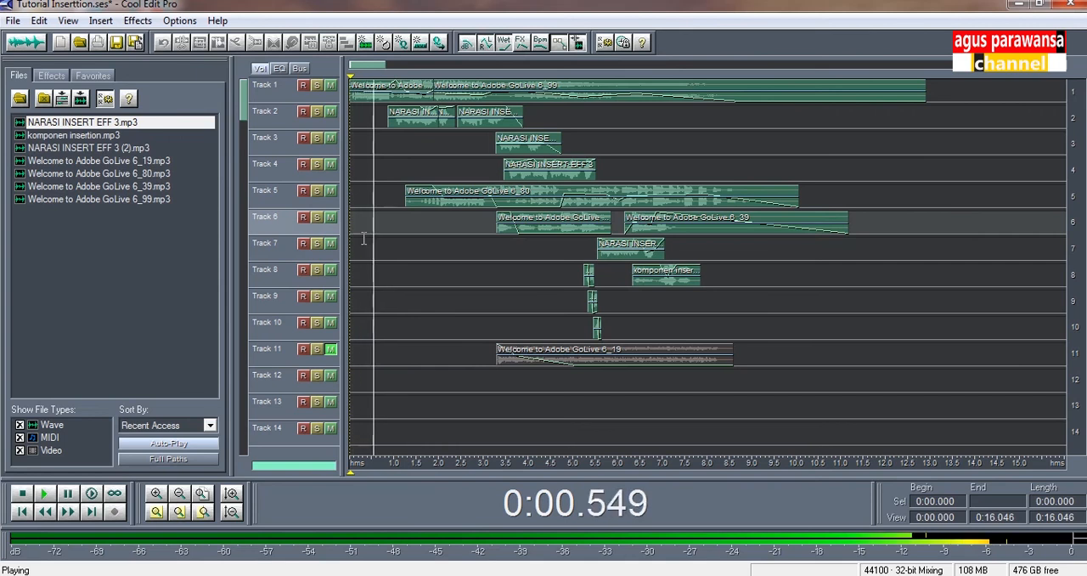